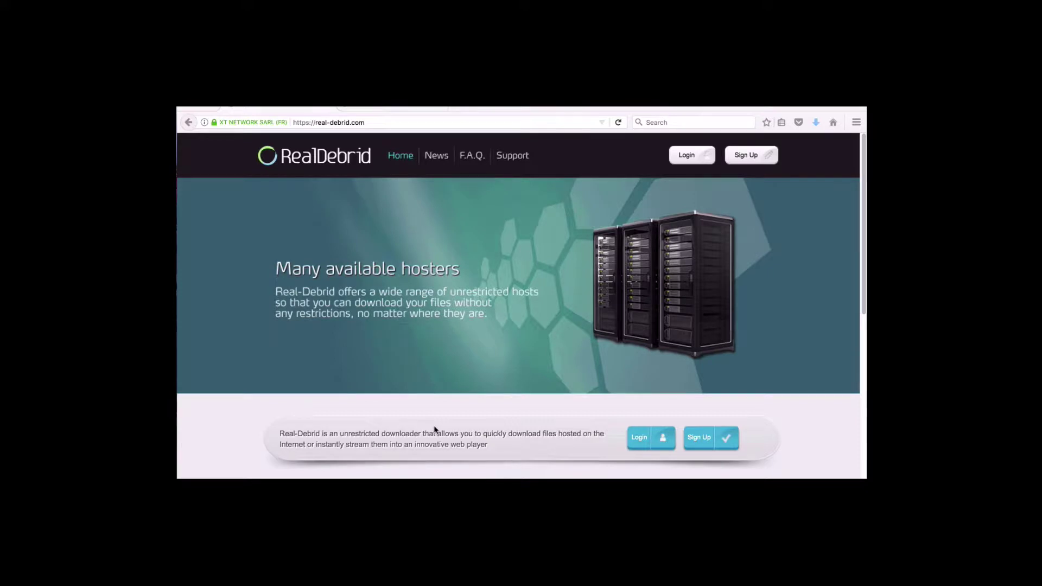
# Step: Open the Real-Debrid sign-up form and review its mandatory account fields
pyautogui.click(748, 158)
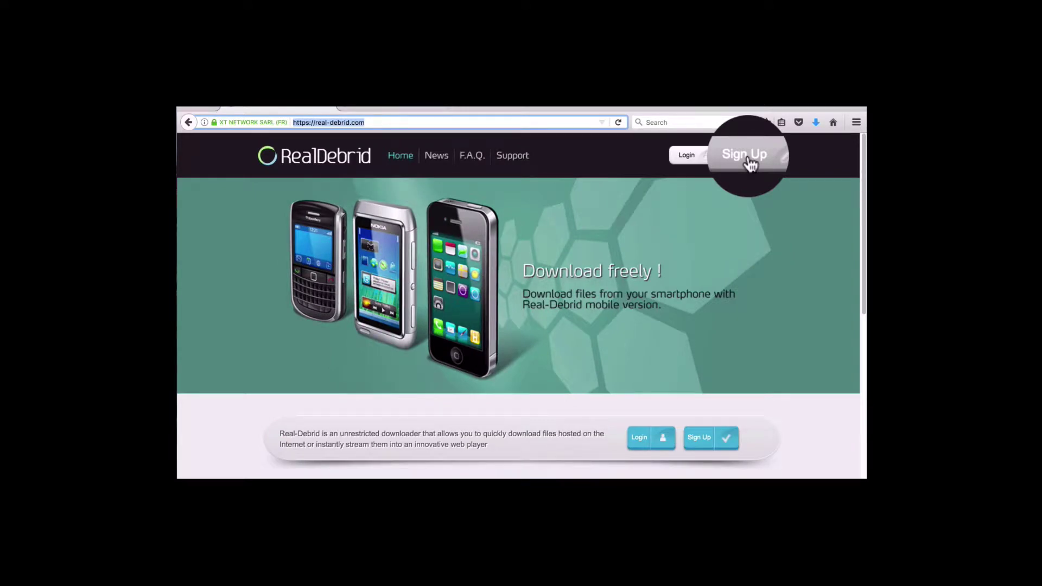
pyautogui.click(745, 161)
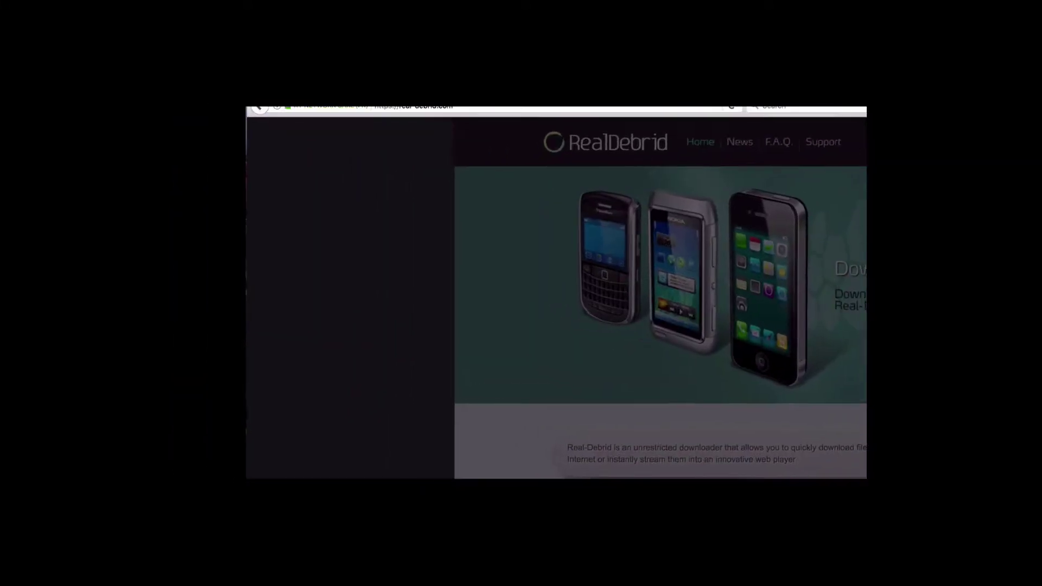
pyautogui.click(606, 402)
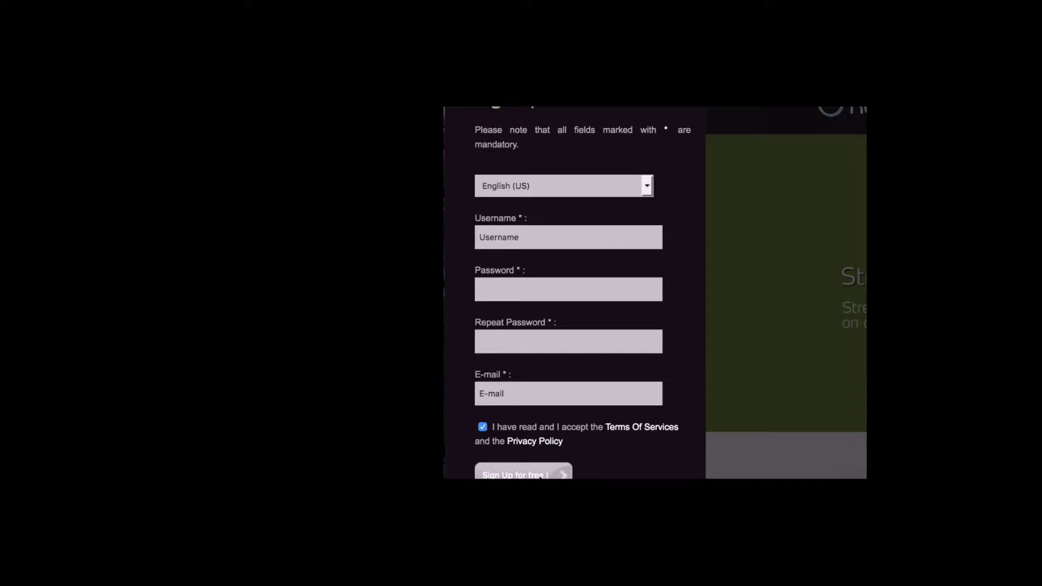
pyautogui.click(635, 133)
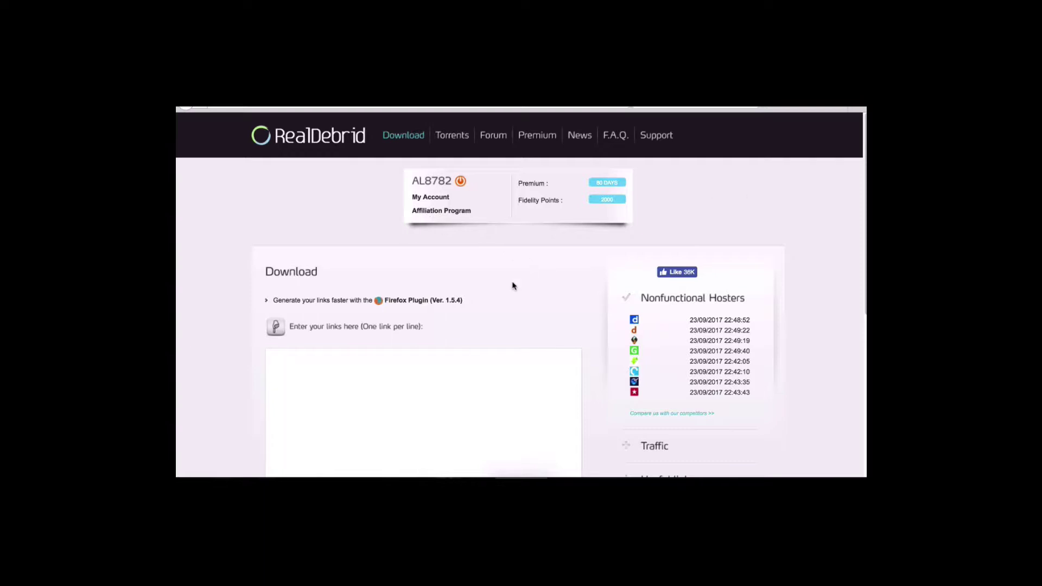
# Step: Open the Real-Debrid premium plans and subscribe to RD N°4, the 180-day plan for 16€
pyautogui.click(539, 140)
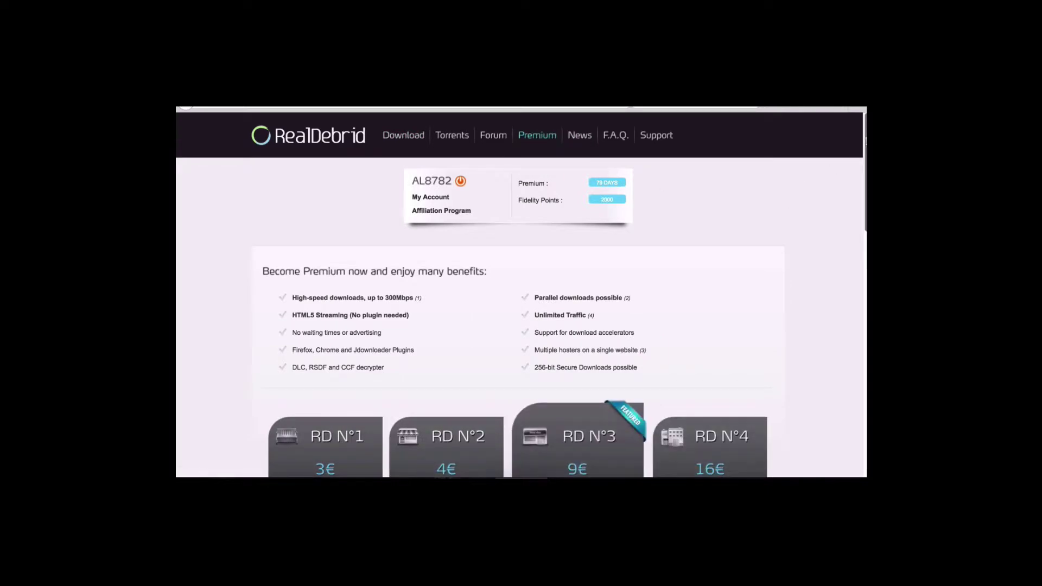
pyautogui.scroll(-4, 576, 269)
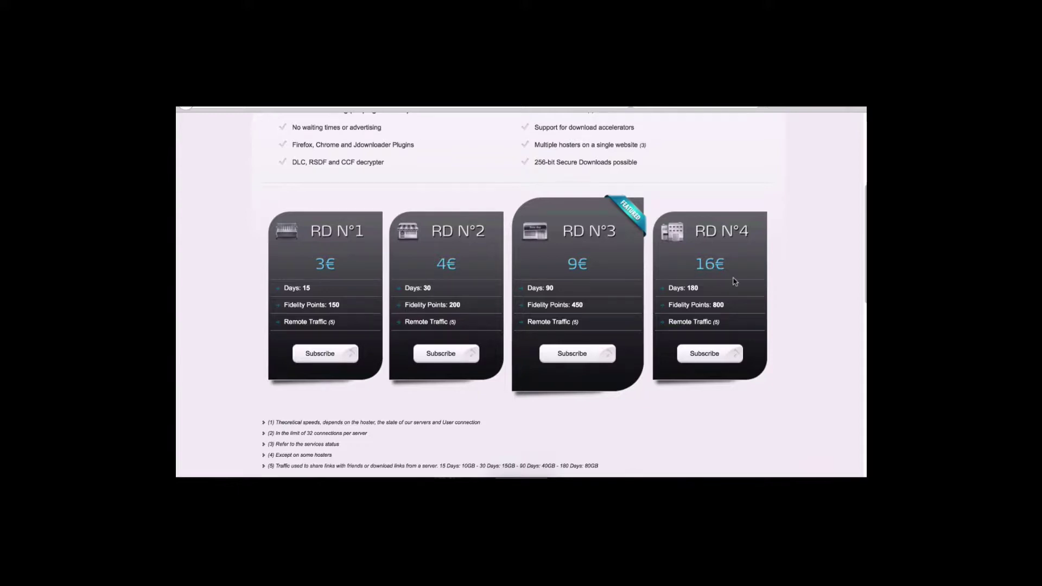
pyautogui.scroll(-4, 863, 205)
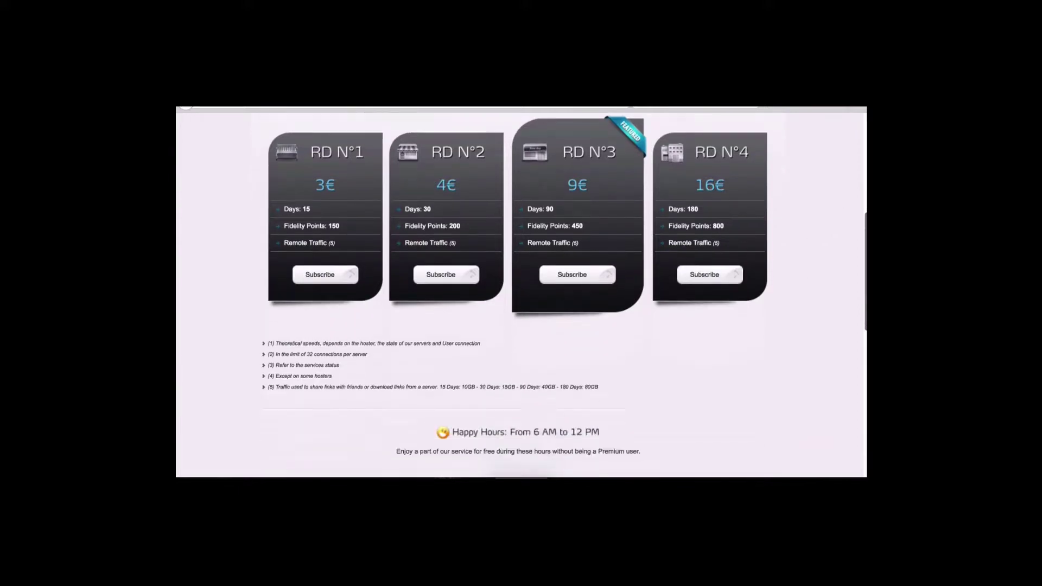
pyautogui.scroll(3, 863, 205)
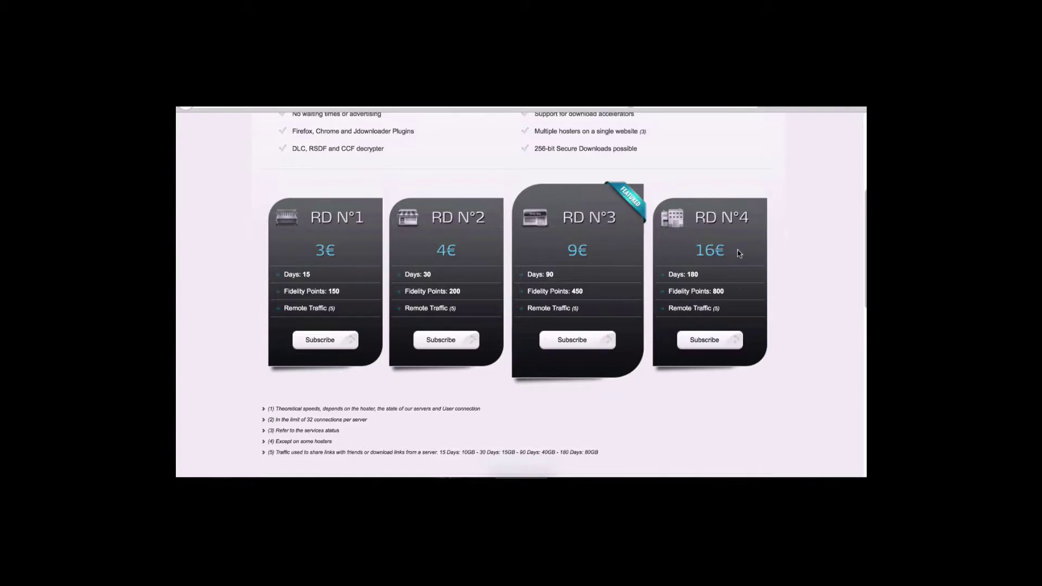
pyautogui.click(697, 340)
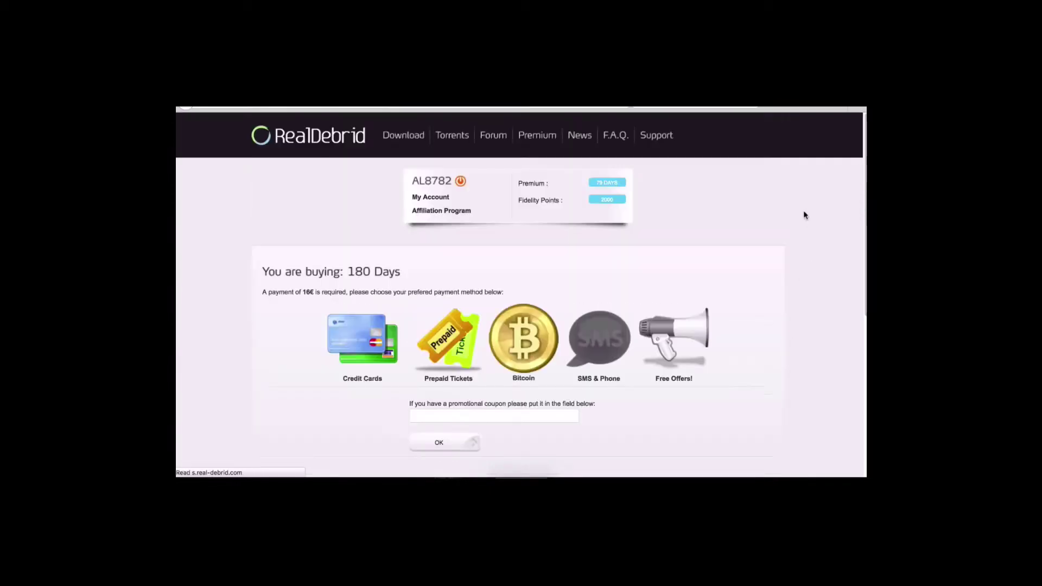
# Step: Choose credit cards as the payment method and open the card payment form for the 180-day plan
pyautogui.moveTo(863, 166); pyautogui.dragTo(862, 220)
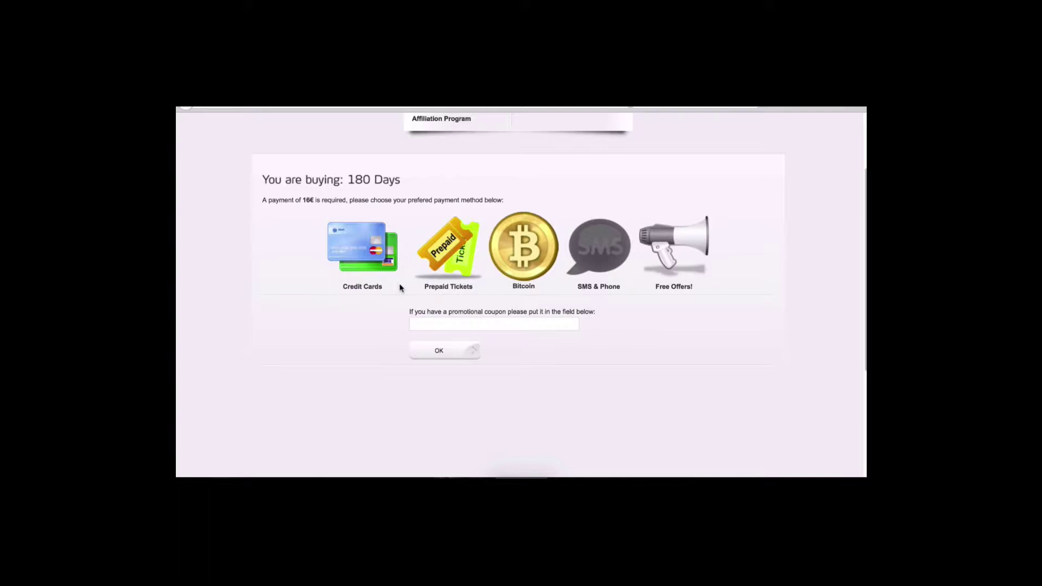
pyautogui.click(368, 256)
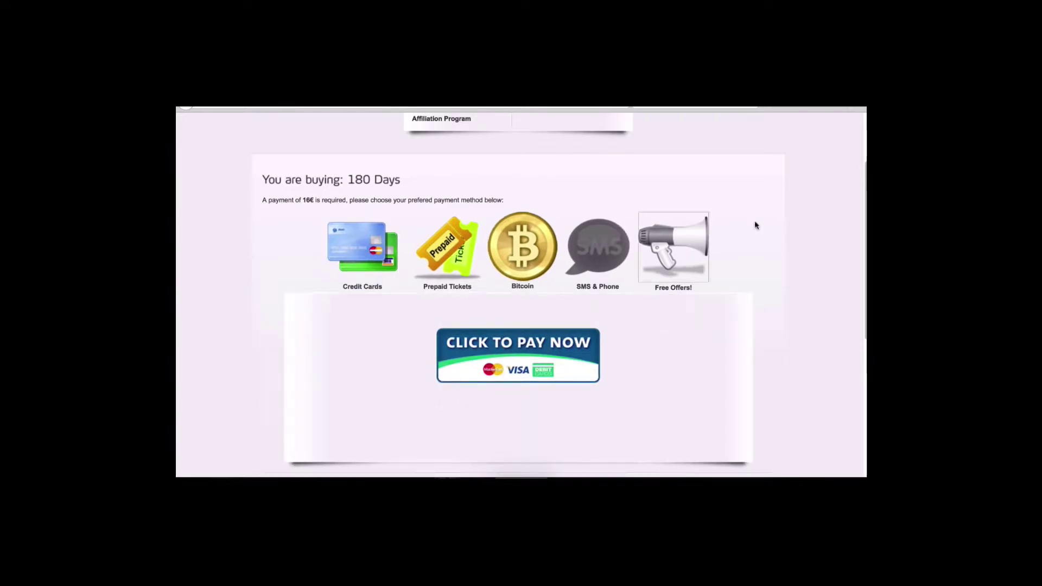
pyautogui.moveTo(862, 209); pyautogui.dragTo(864, 251)
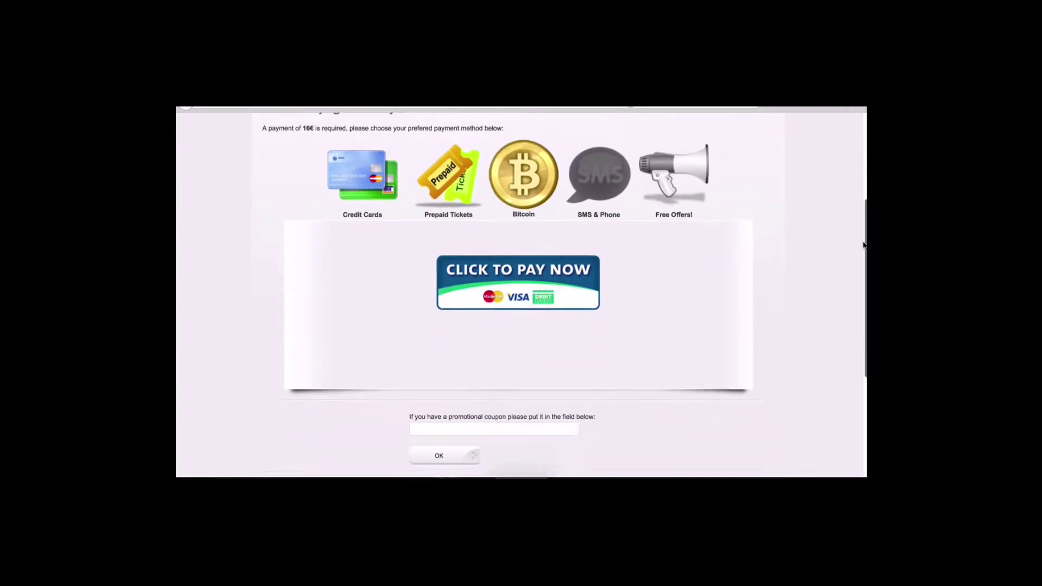
pyautogui.click(507, 279)
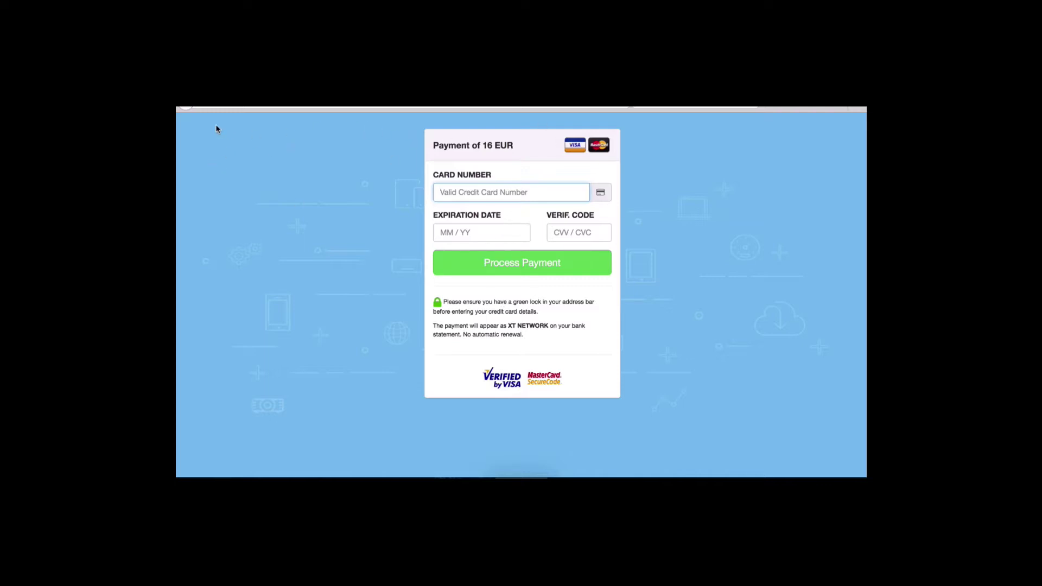
# Step: Return from the card payment form to the payment method selection page
pyautogui.click(201, 110)
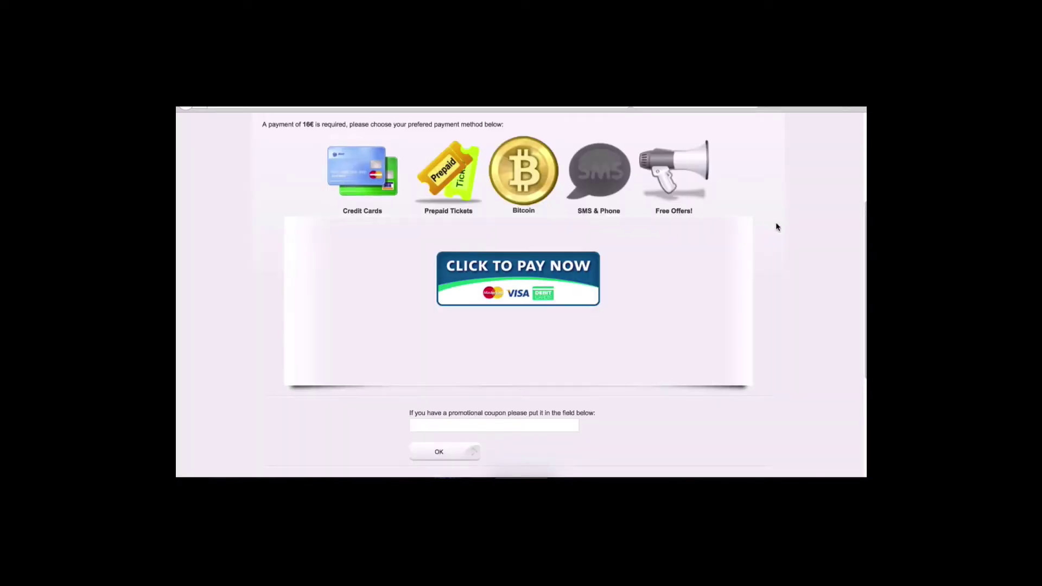
pyautogui.moveTo(861, 226); pyautogui.dragTo(862, 171)
pyautogui.scroll(2, 863, 171)
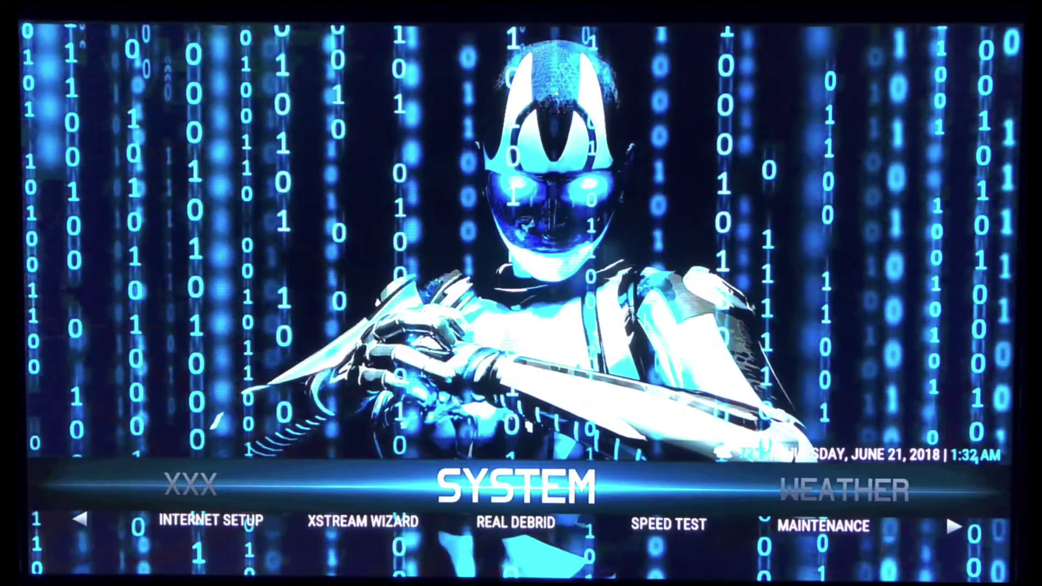
# Step: Switch to Kodi and open the Real Debrid authorization list from the System section
pyautogui.press('Down')
pyautogui.press('Right')
pyautogui.press('Left')
pyautogui.press('Left')
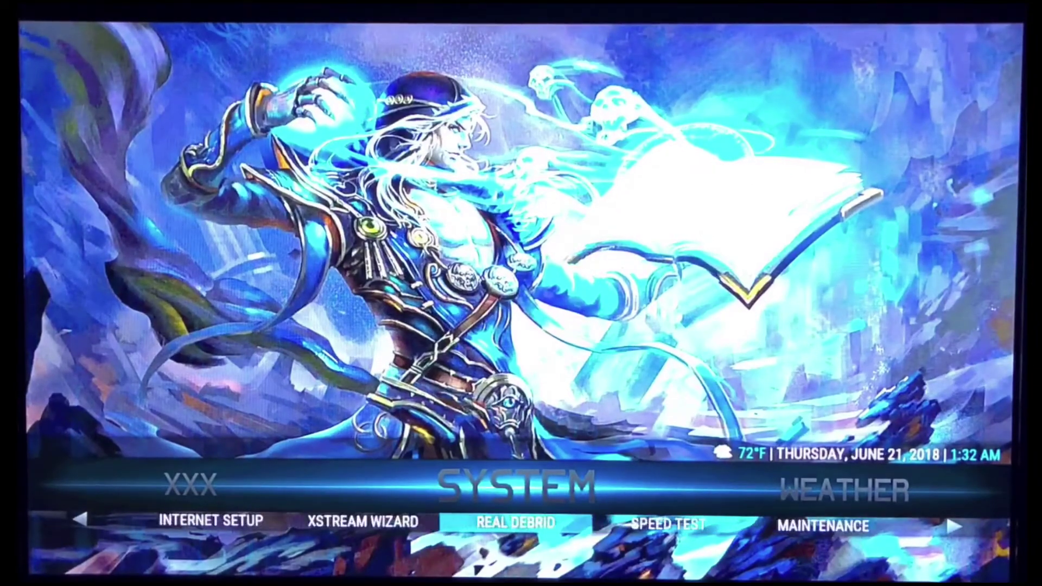
pyautogui.press('Right')
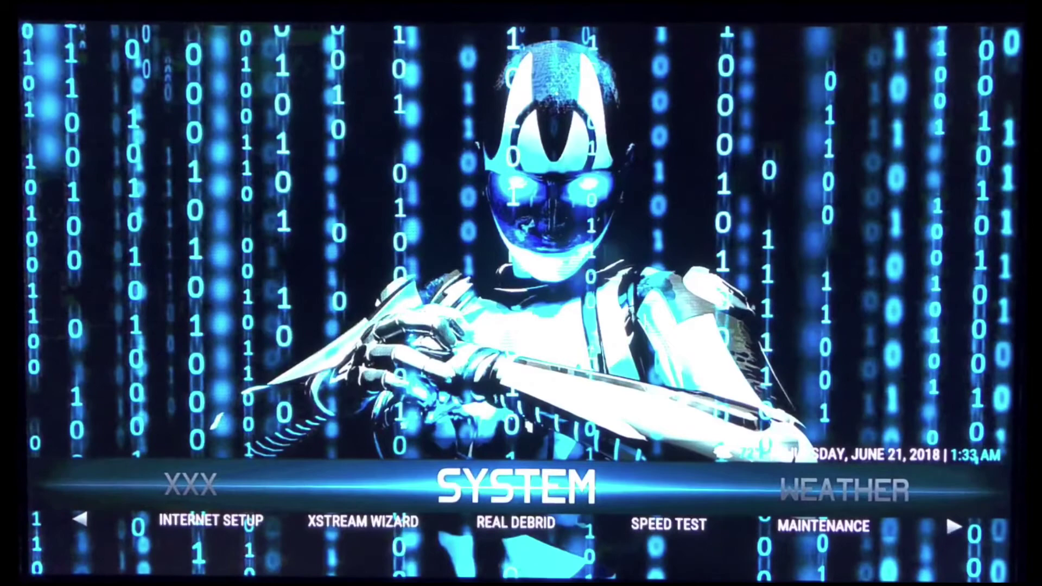
pyautogui.click(515, 523)
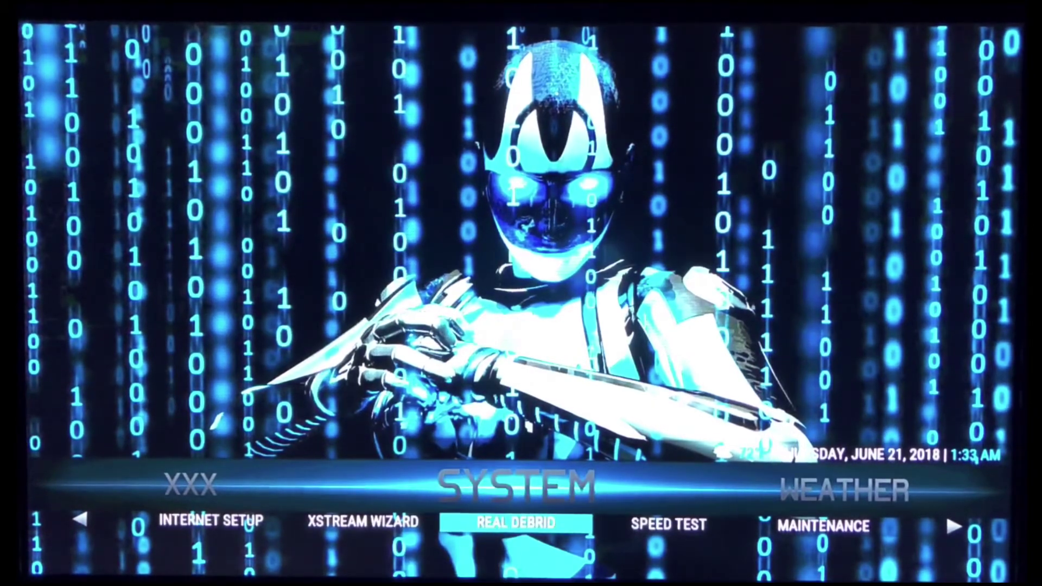
pyautogui.press('Return')
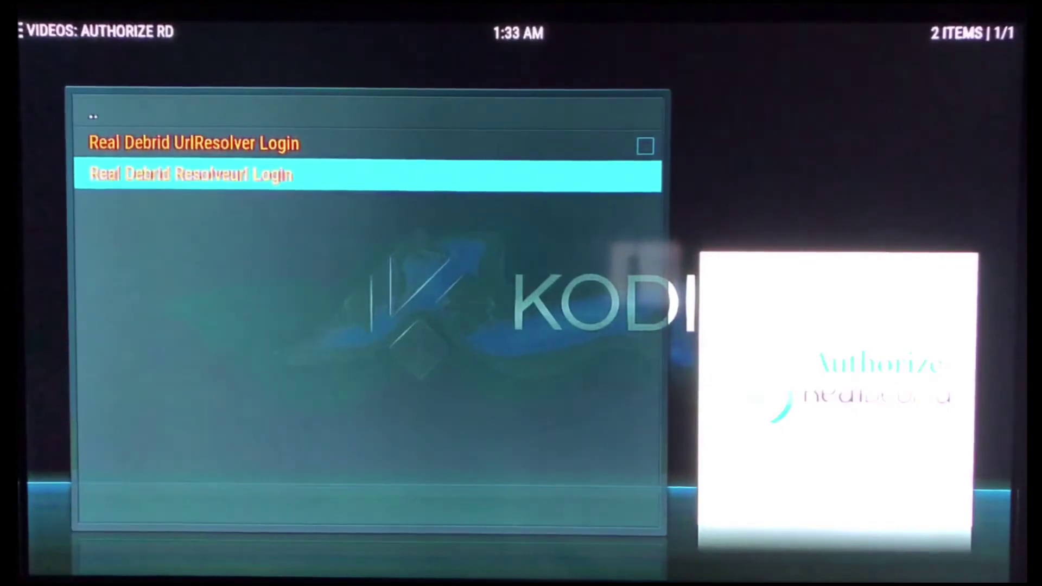
# Step: Start the Real Debrid UrlResolver Login to show its device code, and dismiss the authorization and message dialogs
pyautogui.click(194, 144)
pyautogui.click(190, 174)
pyautogui.click(194, 144)
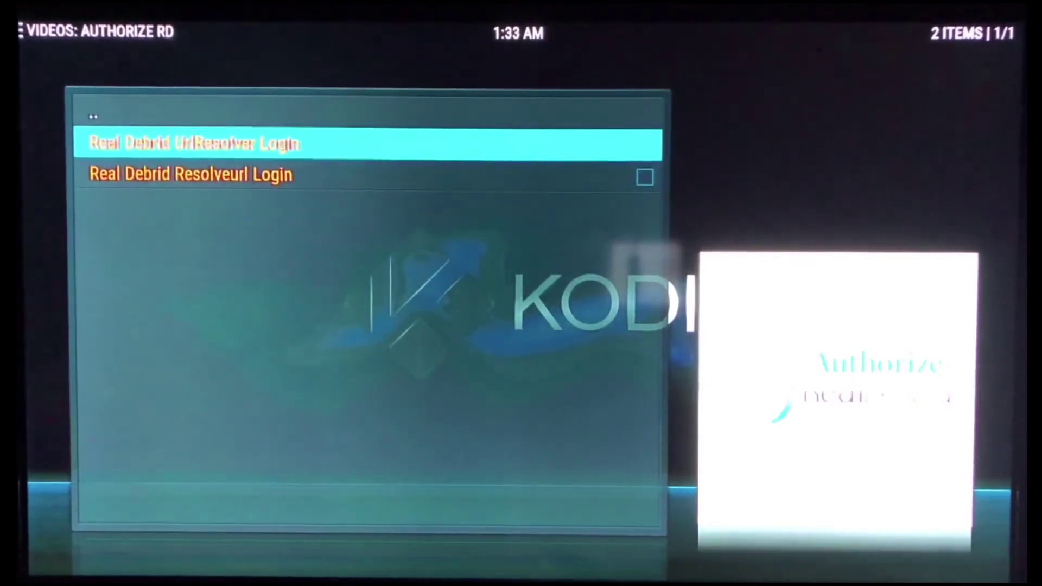
pyautogui.press('Return')
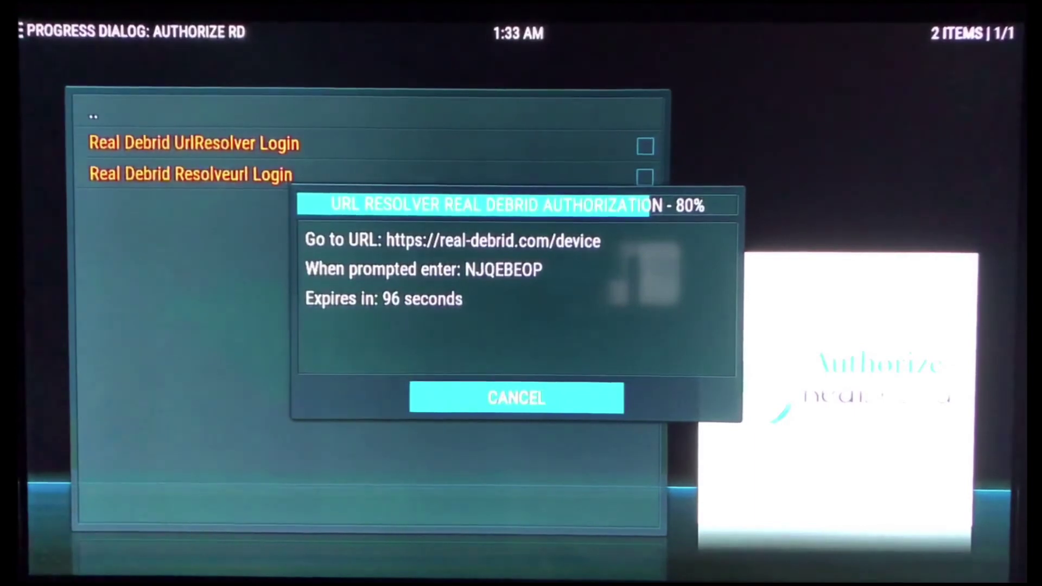
pyautogui.press('Return')
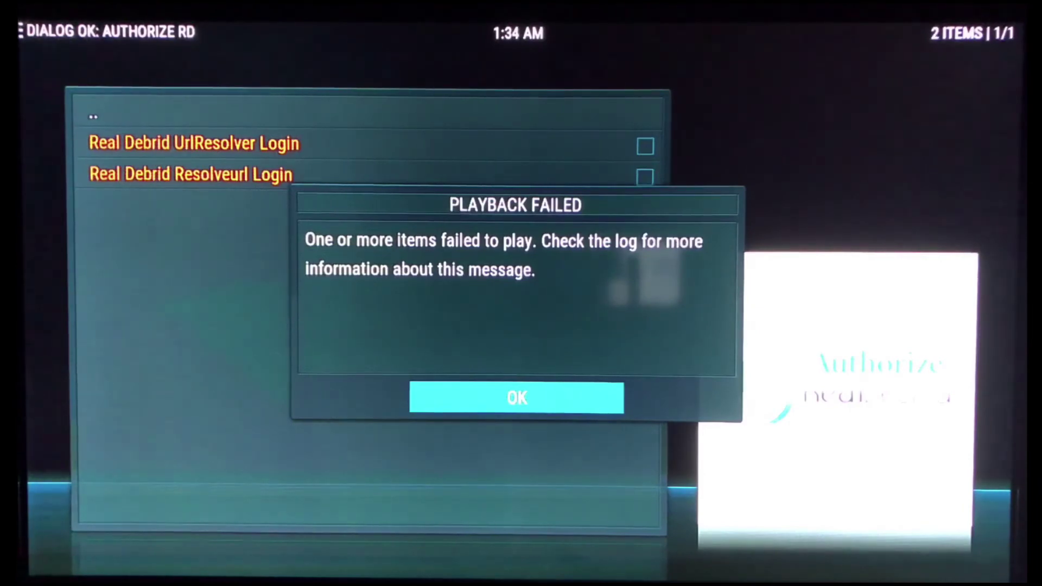
pyautogui.press('Return')
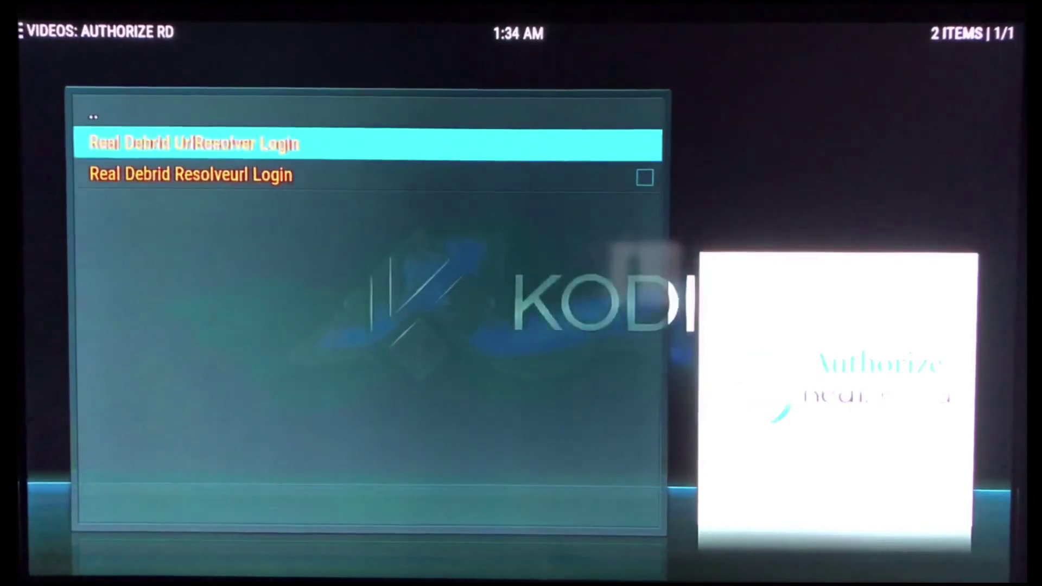
# Step: Start the Real Debrid Resolveurl Login authorization
pyautogui.press('Down')
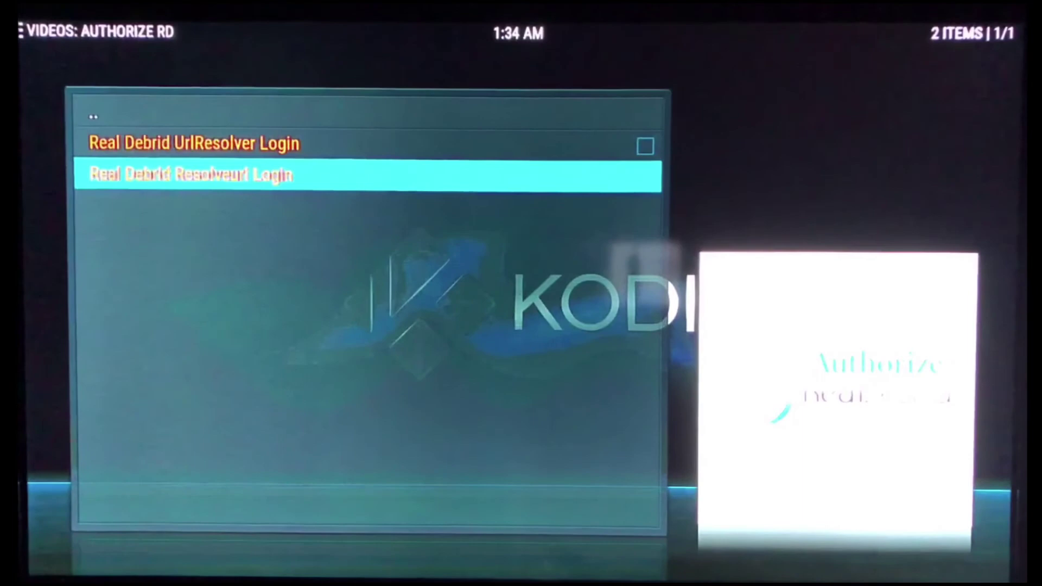
pyautogui.press('Return')
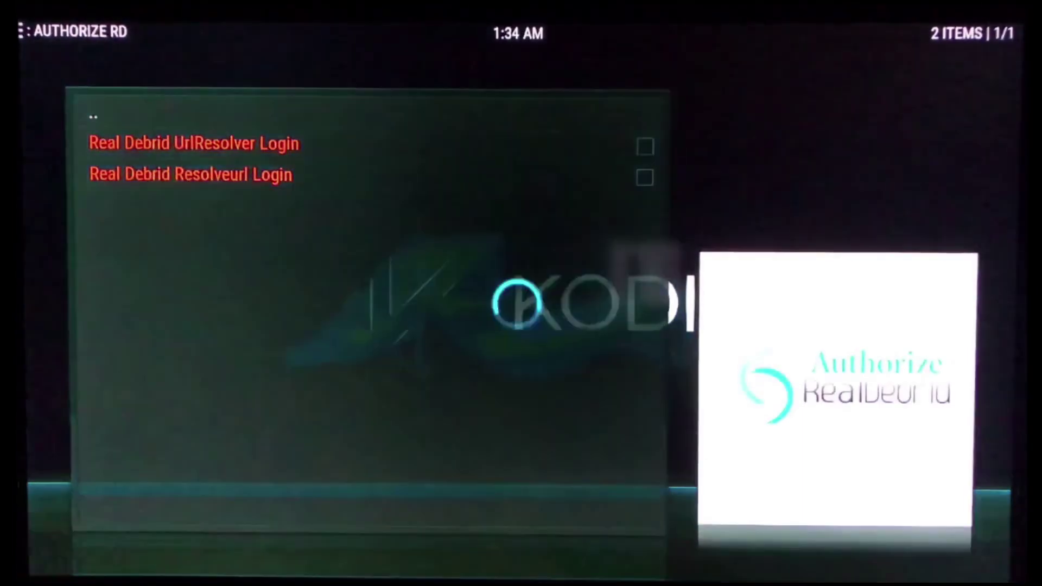